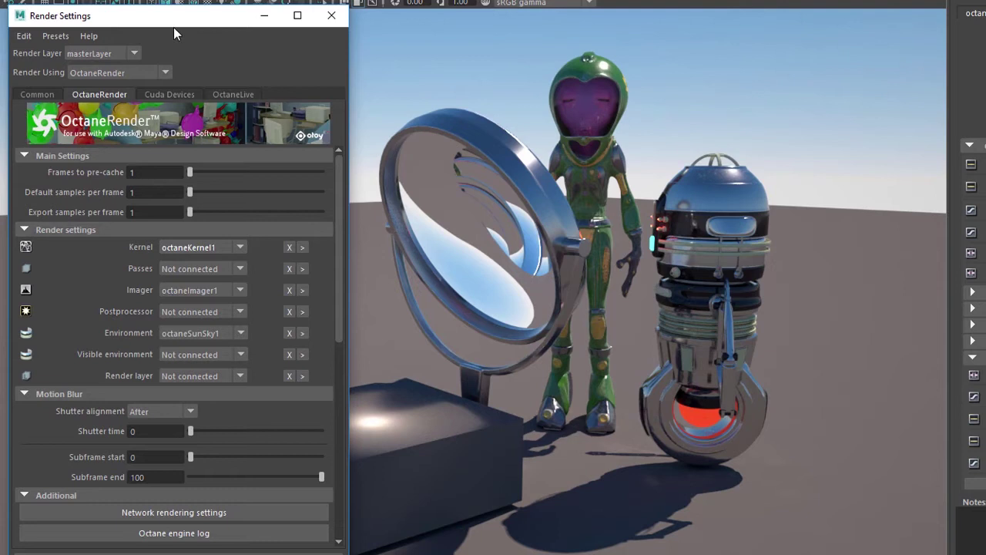
# - Set the Octane Kernel to Not connected in the Render Settings window
pyautogui.moveTo(144, 27); pyautogui.dragTo(63, 26)
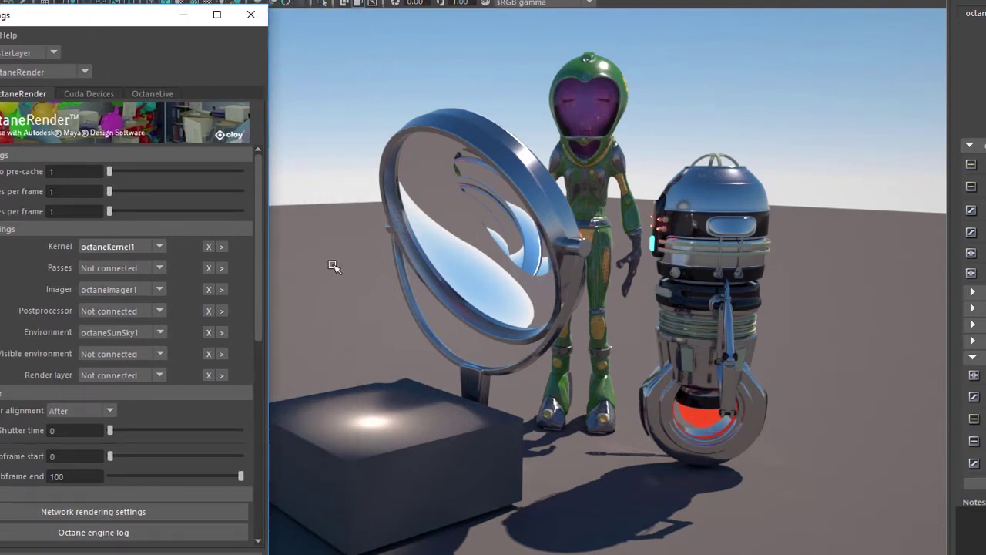
pyautogui.click(112, 246)
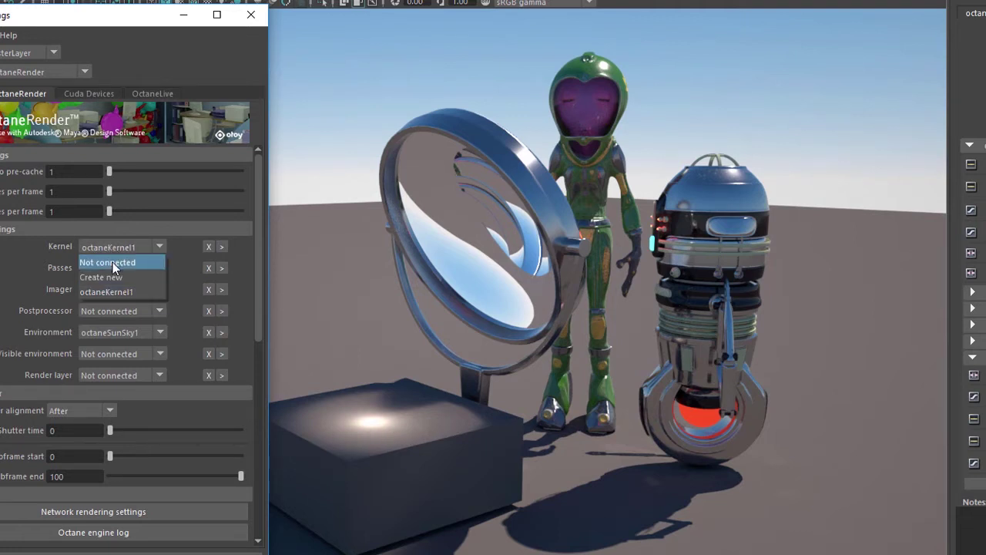
pyautogui.click(113, 262)
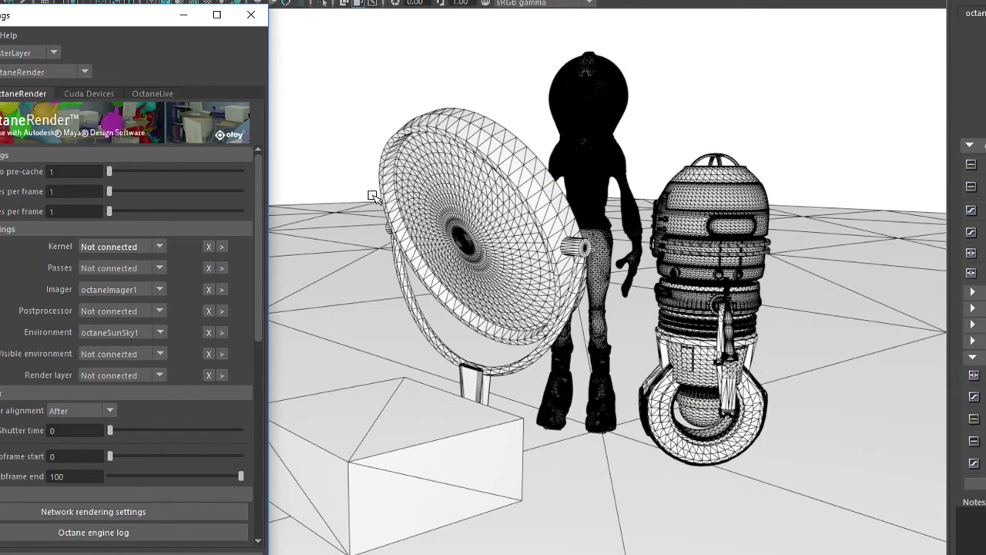
pyautogui.click(115, 245)
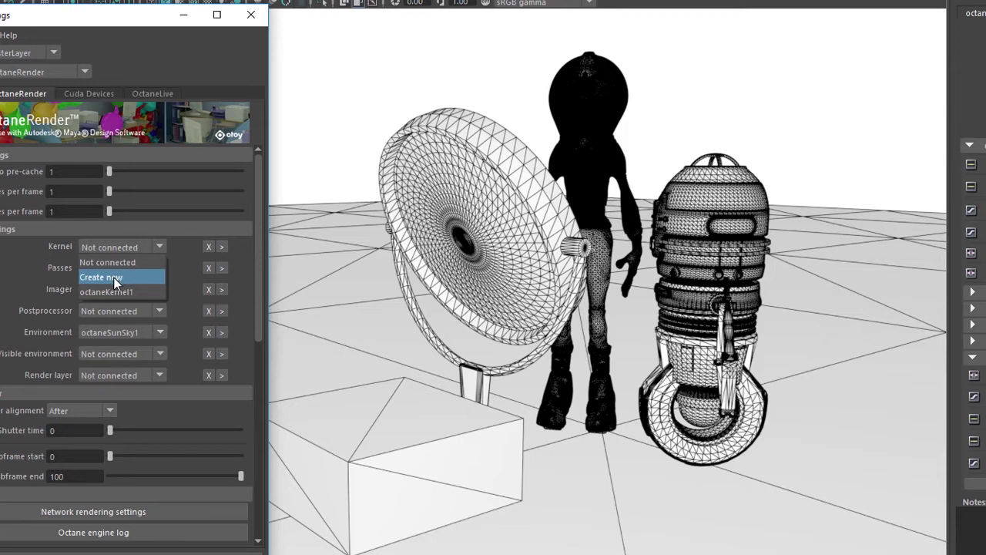
# - Create octaneKernel2 as a Direct Light kernel with GI mode set to None
pyautogui.click(121, 275)
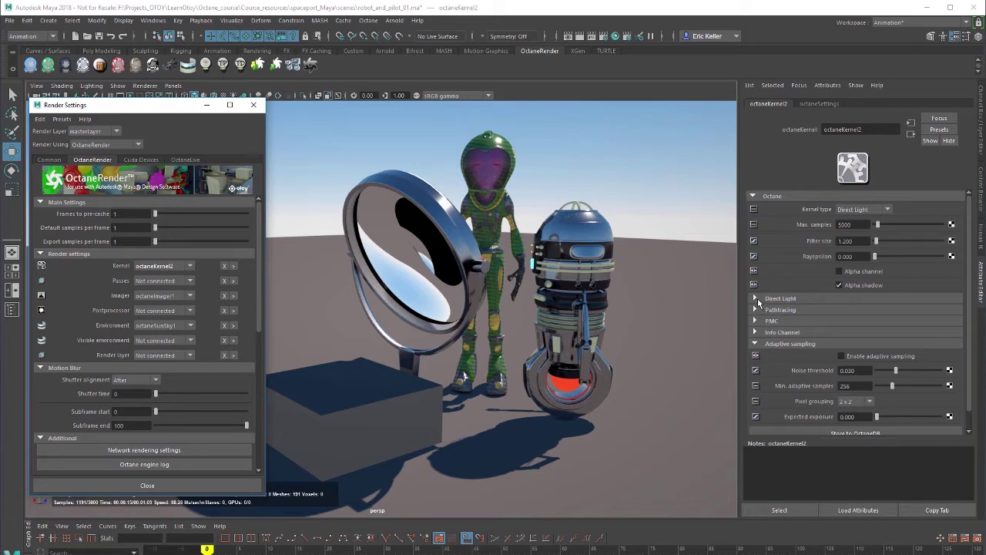
pyautogui.click(756, 300)
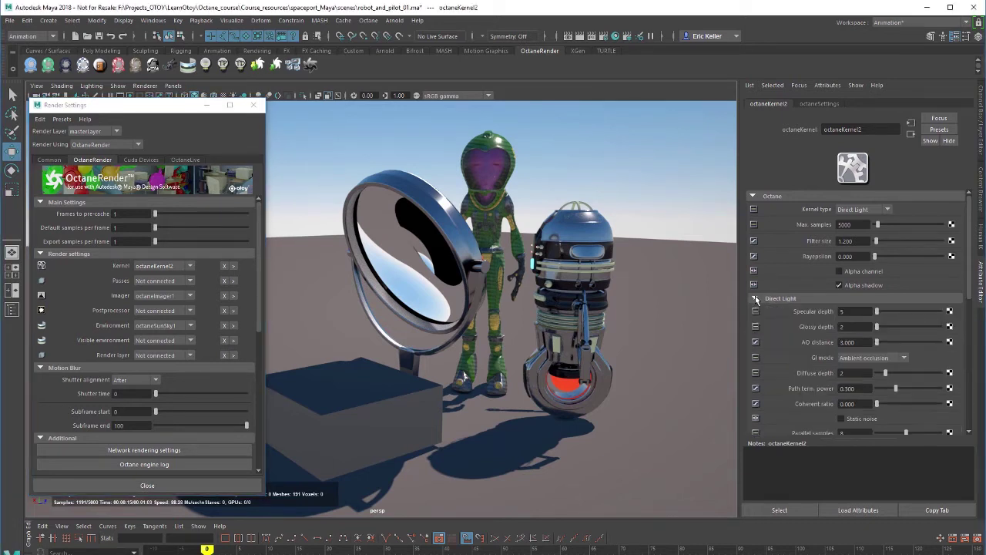
pyautogui.click(873, 359)
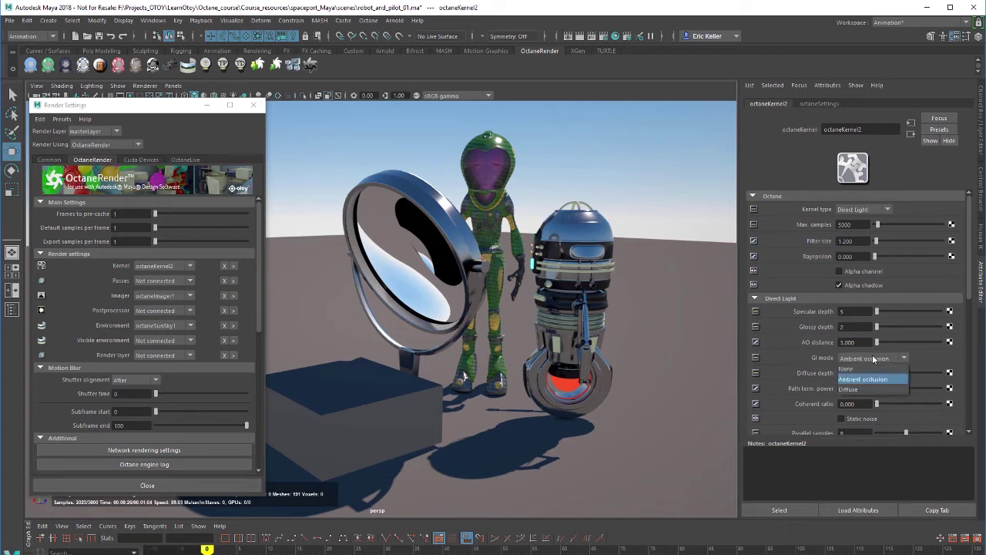
pyautogui.click(851, 369)
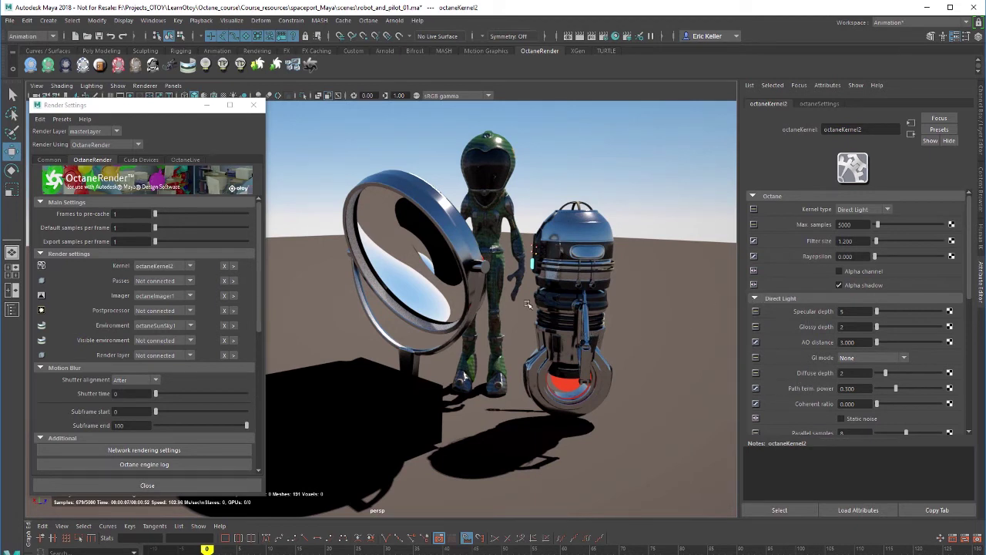
# - Switch the Kernel back to octaneKernel1 and open its PMC settings with the name selected
pyautogui.click(760, 301)
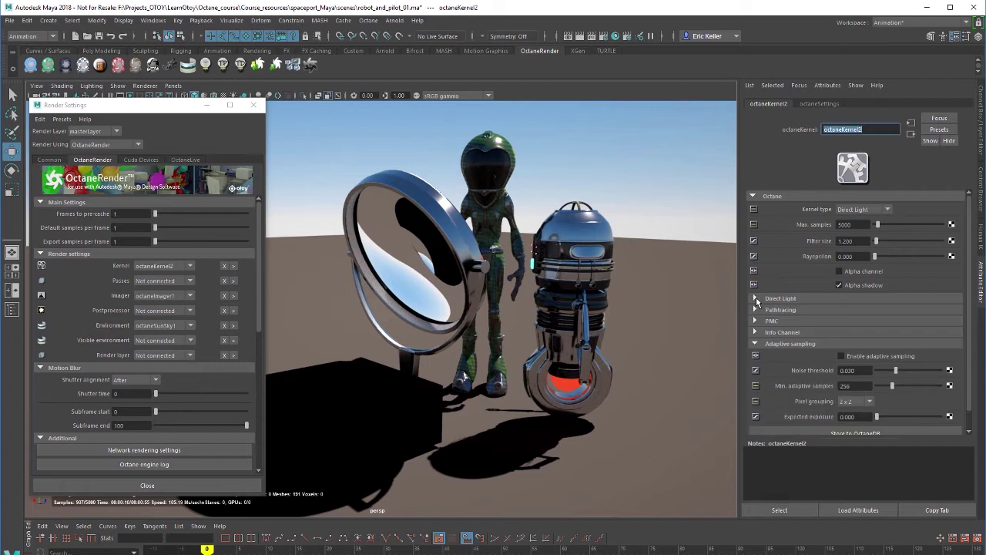
pyautogui.click(174, 265)
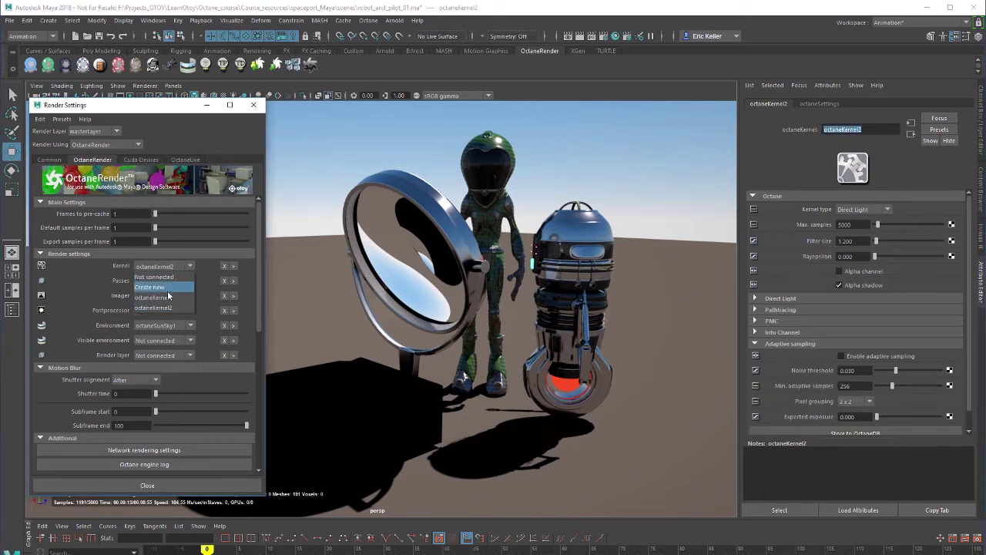
pyautogui.click(168, 298)
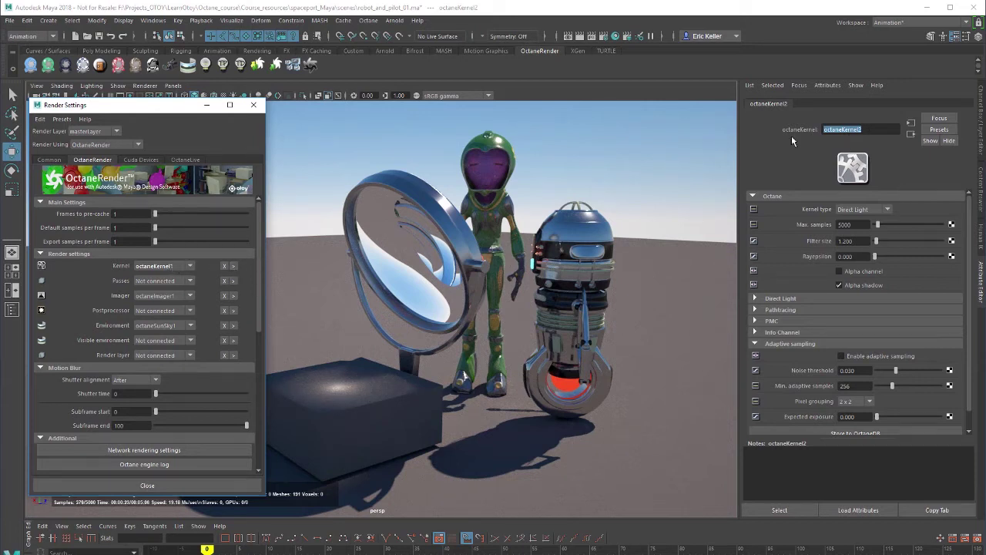
pyautogui.click(234, 266)
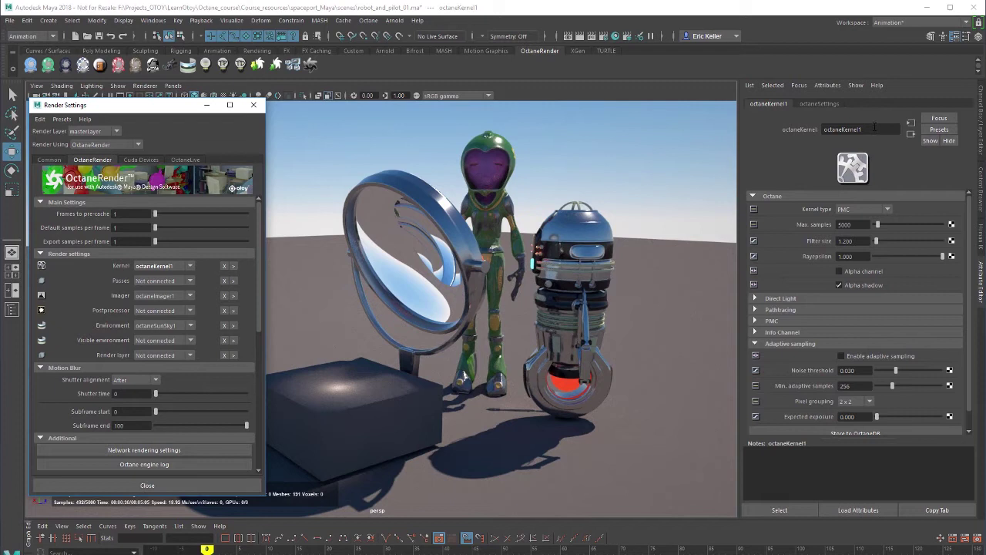
pyautogui.moveTo(875, 128); pyautogui.dragTo(781, 135)
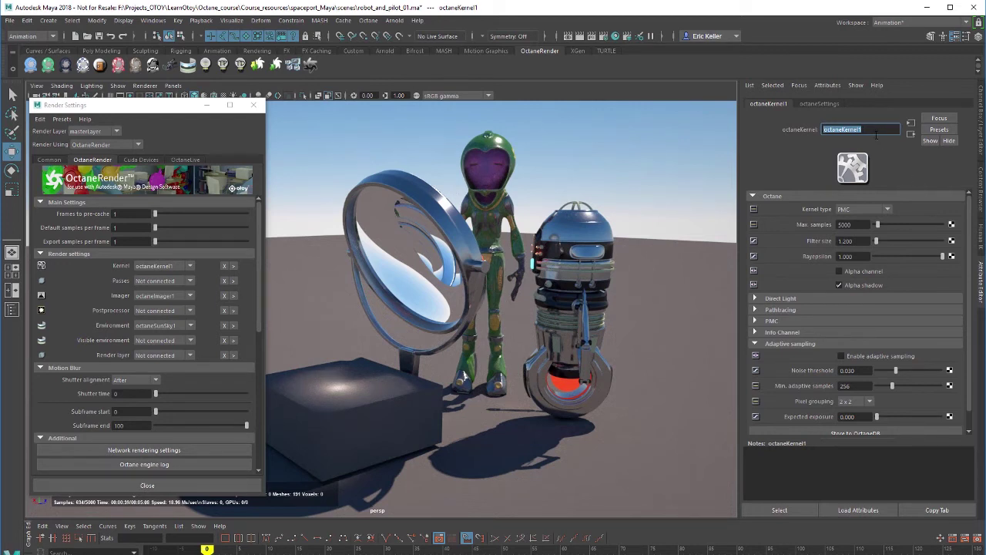
# - Rename octaneKernel1 to PMC_test_kernel
pyautogui.write('PMC_test_kerne')
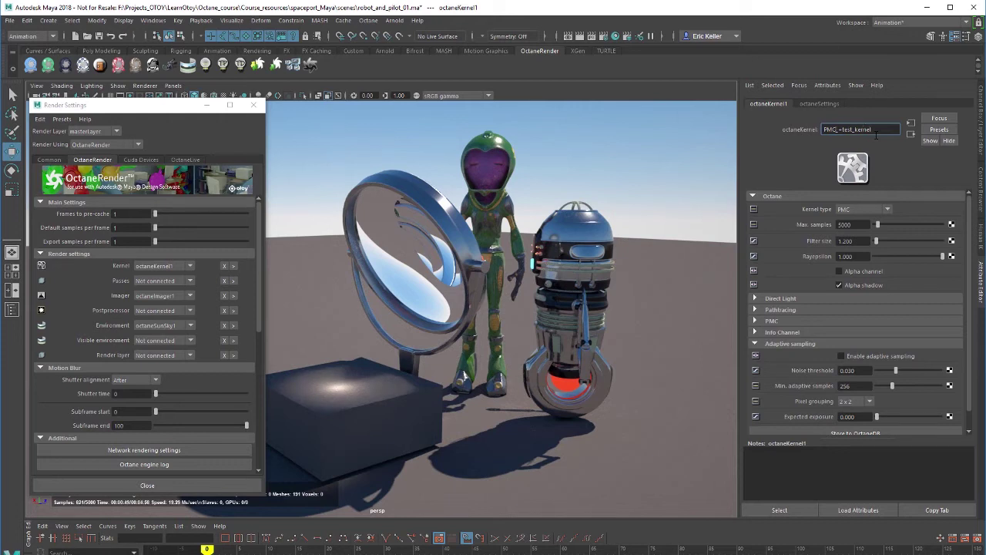
pyautogui.press('BackSpace')
pyautogui.press('Return')
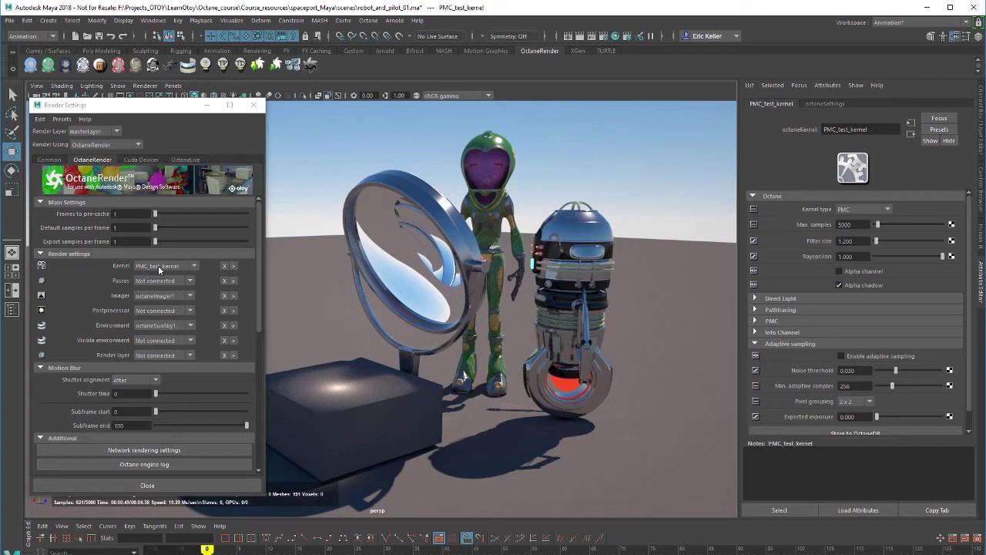
# - Render with octaneKernel2 and rename it DirectLight_test_kernel
pyautogui.click(158, 267)
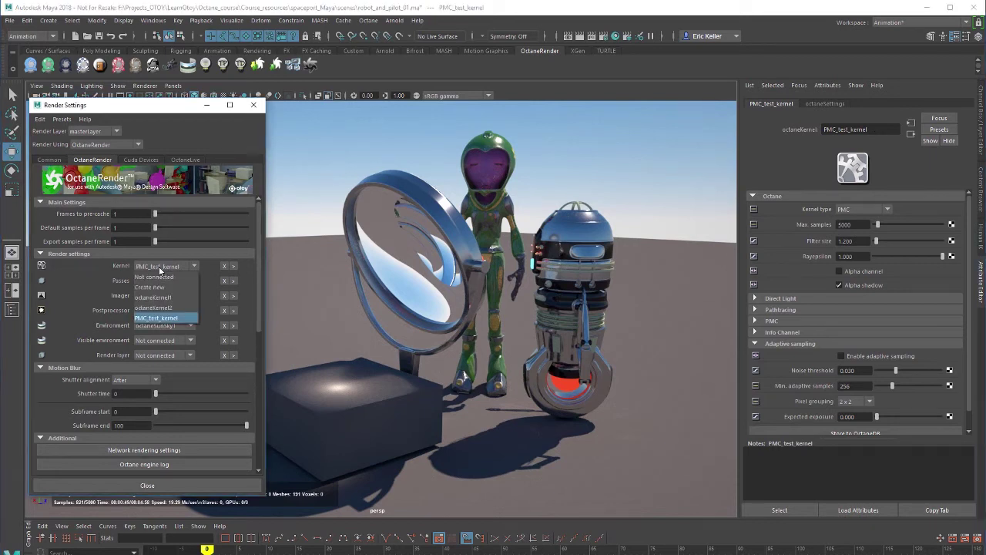
pyautogui.click(171, 308)
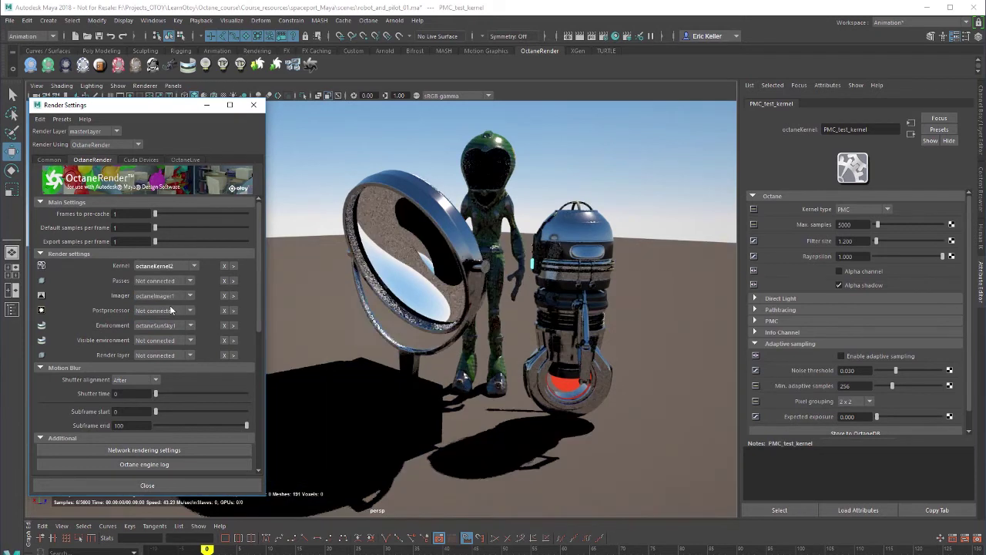
pyautogui.click(683, 128)
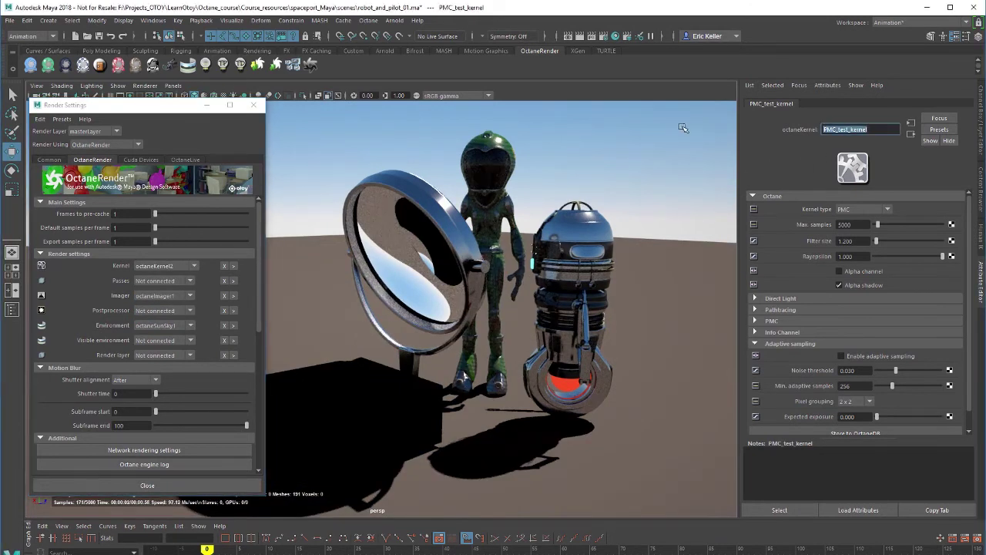
pyautogui.click(235, 267)
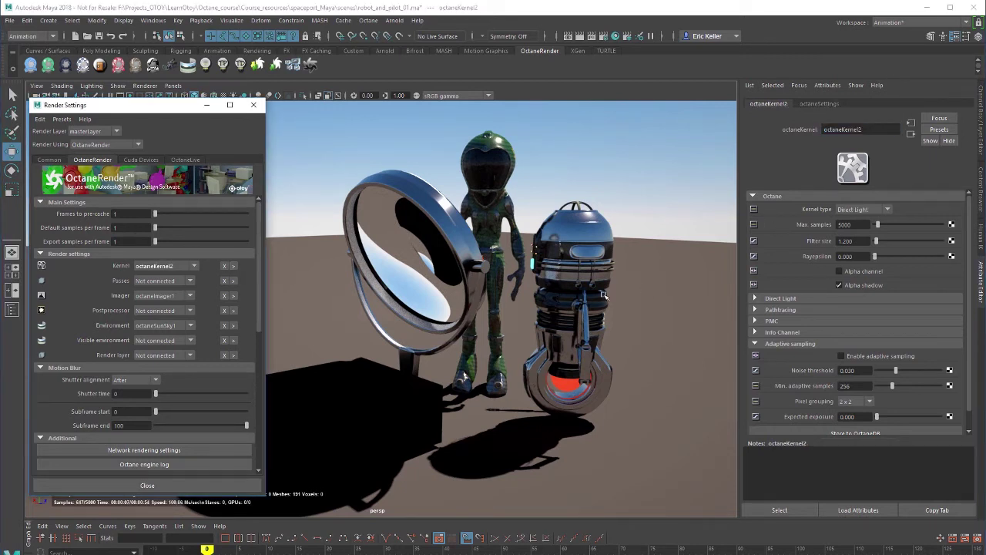
pyautogui.click(617, 123)
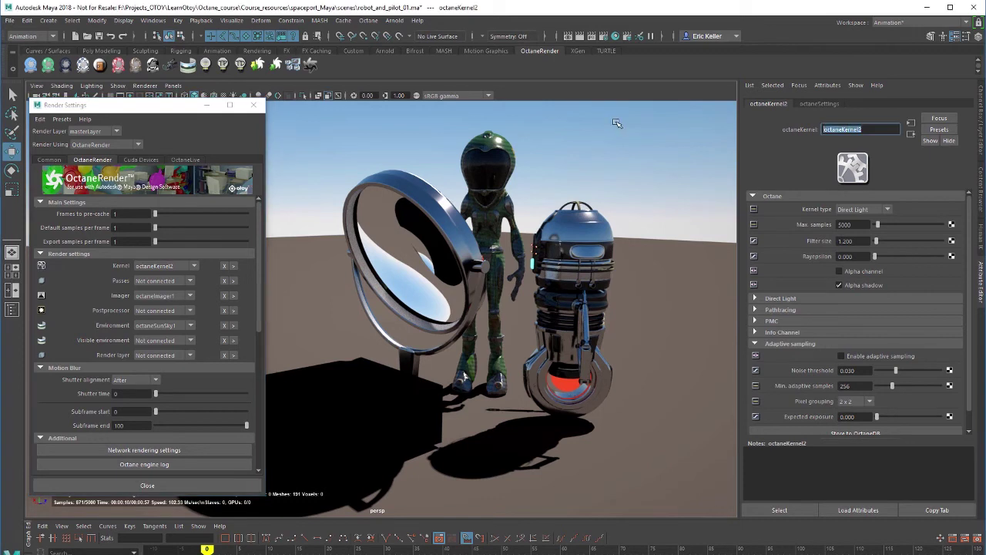
pyautogui.write('DirectLight_test_k')
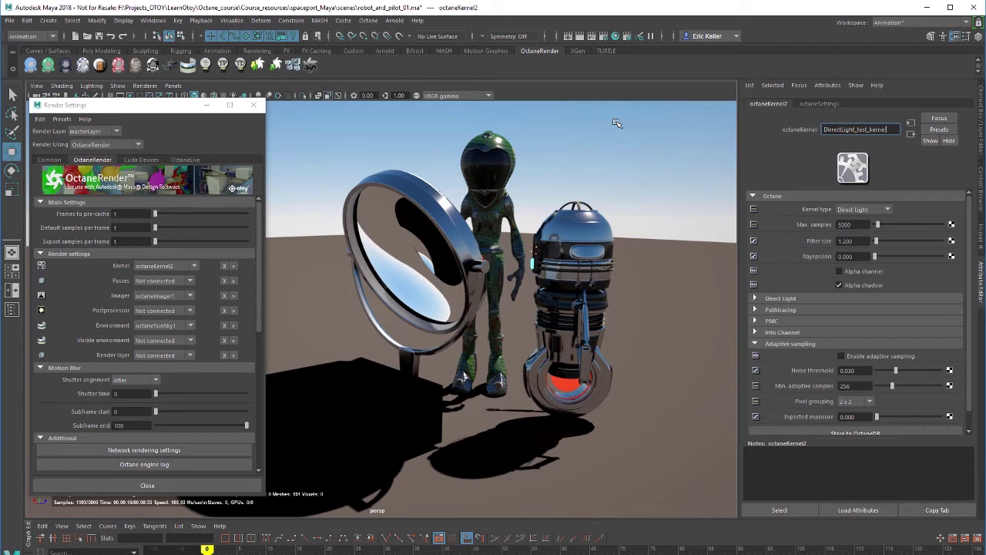
pyautogui.write('ernel')
pyautogui.press('Return')
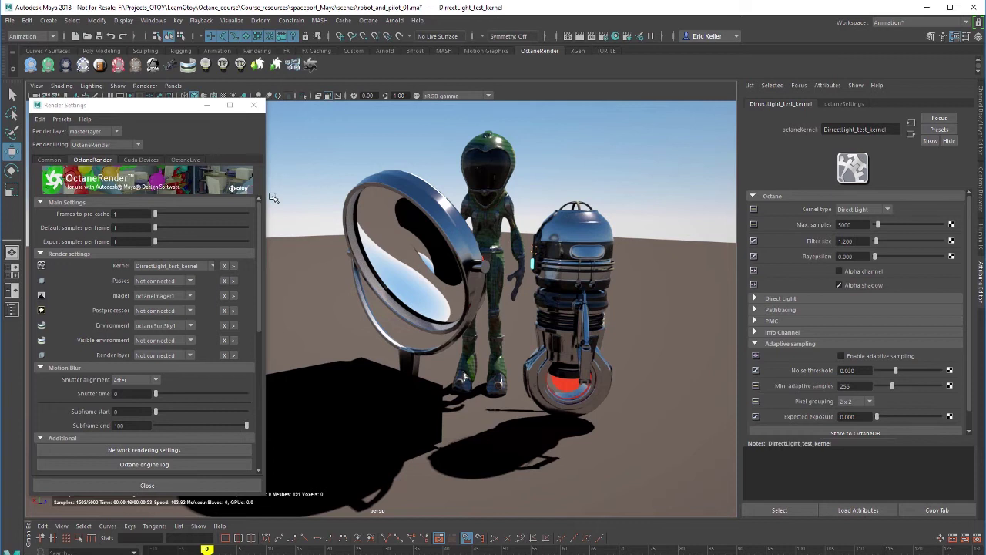
# - Compare renders from PMC_test_kernel and DirectLight_test_kernel, then close Render Settings
pyautogui.click(191, 267)
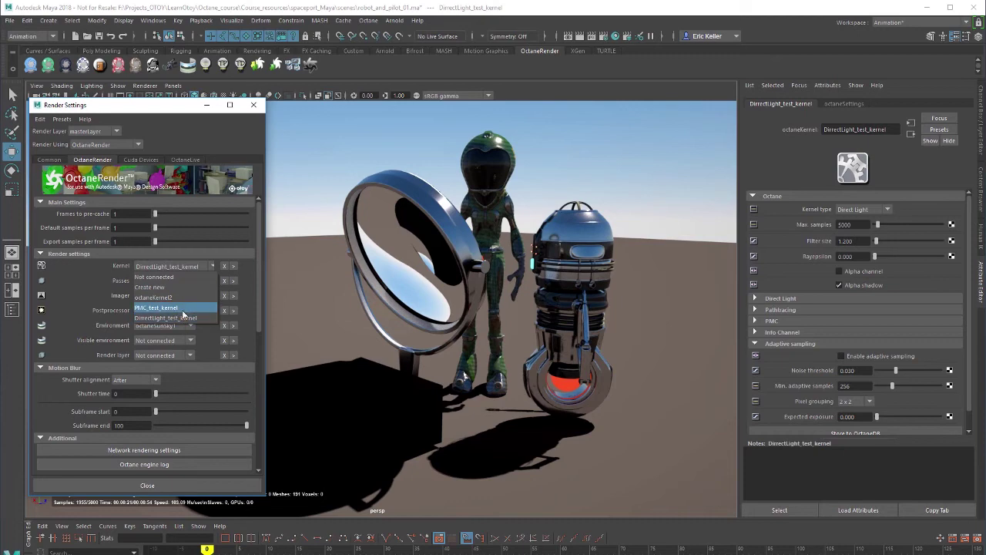
pyautogui.click(183, 308)
pyautogui.click(184, 267)
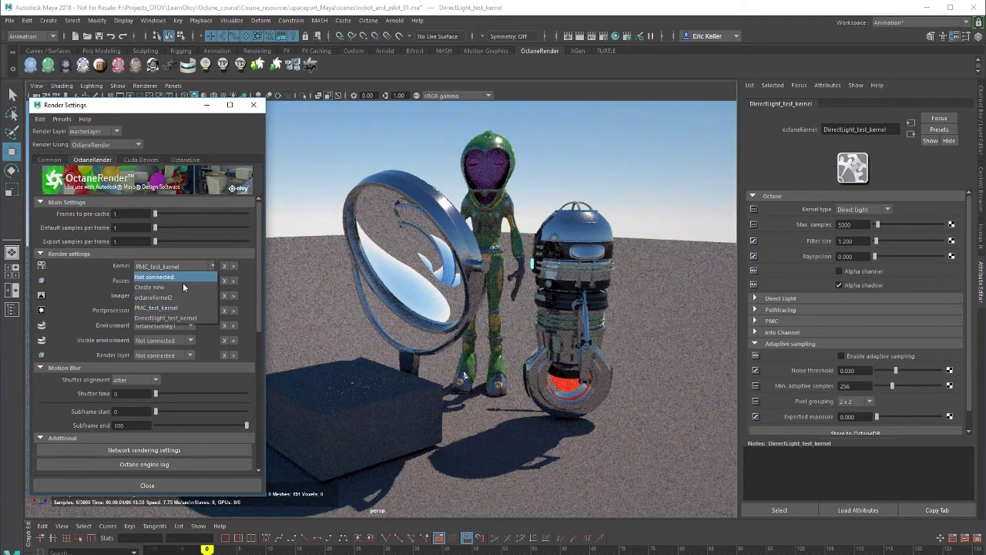
pyautogui.click(177, 317)
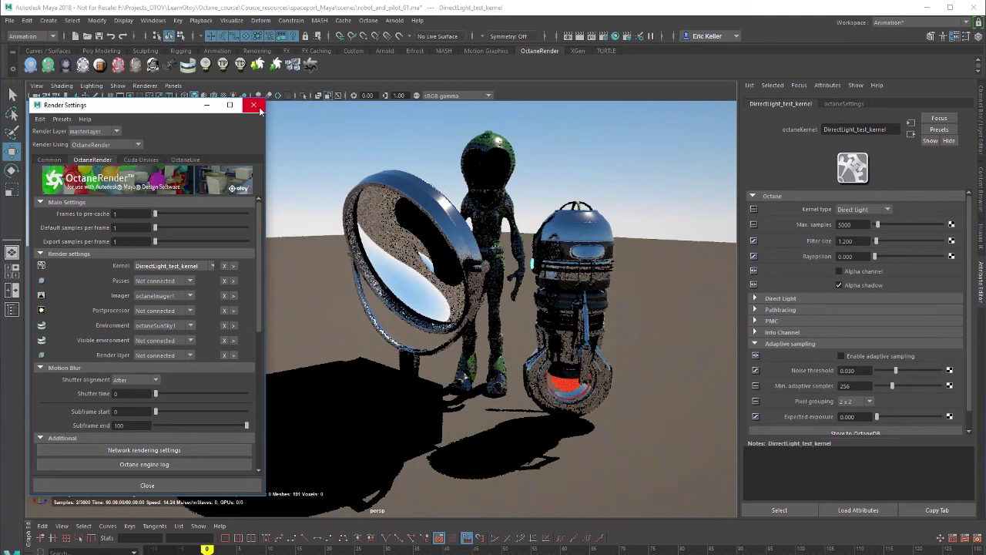
pyautogui.click(253, 105)
pyautogui.click(267, 140)
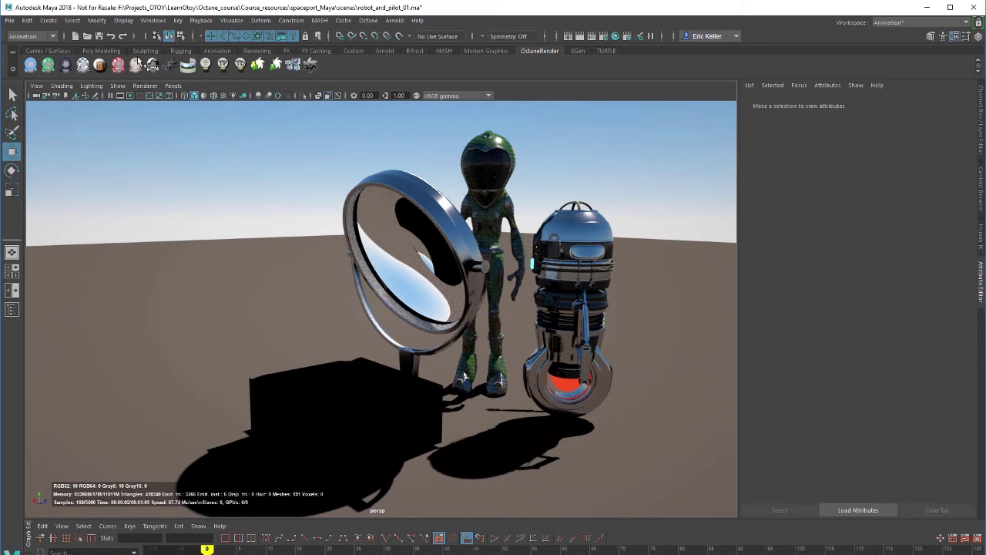
# - Reopen Render Settings via Windows > Rendering Editors and render with PMC_test_kernel
pyautogui.click(153, 20)
pyautogui.moveTo(179, 88)
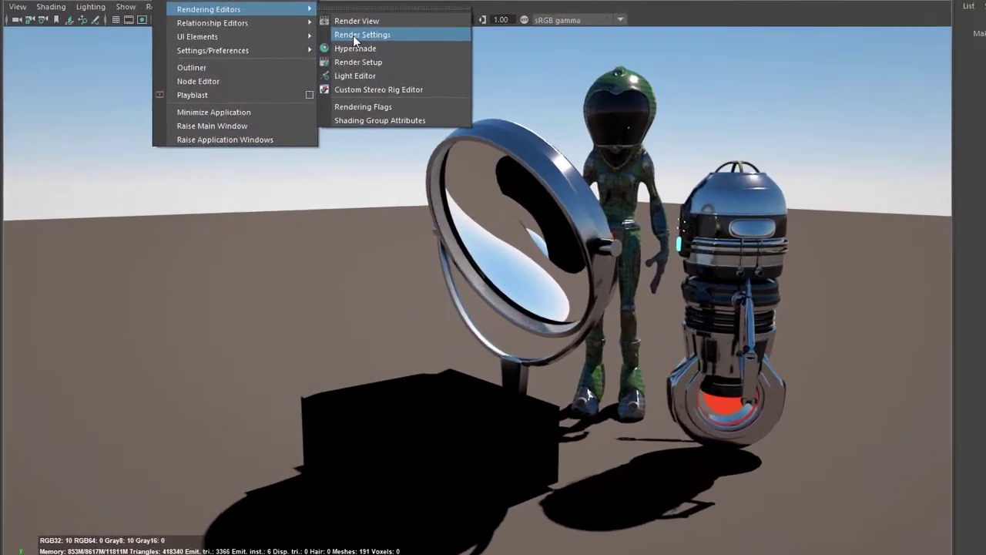
pyautogui.click(289, 98)
pyautogui.click(197, 240)
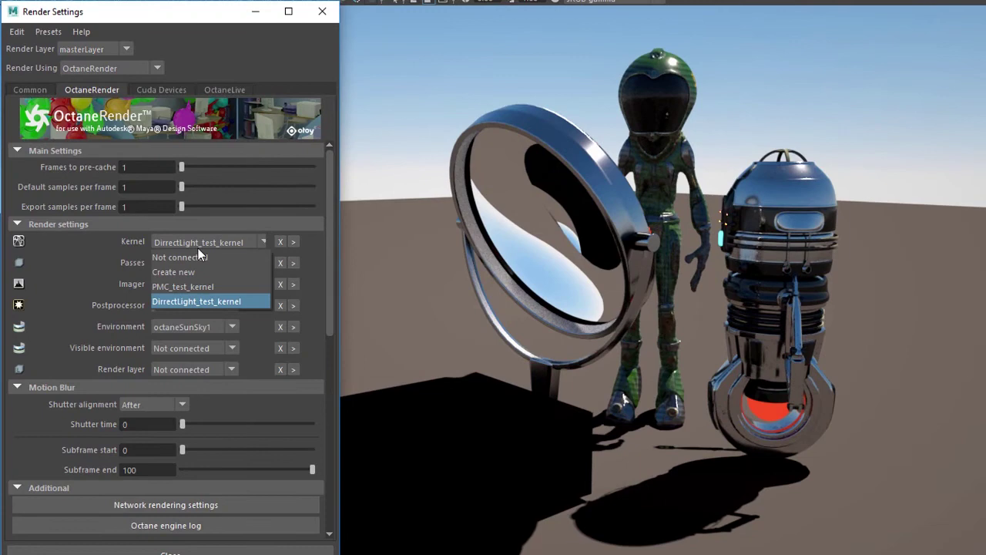
pyautogui.click(211, 289)
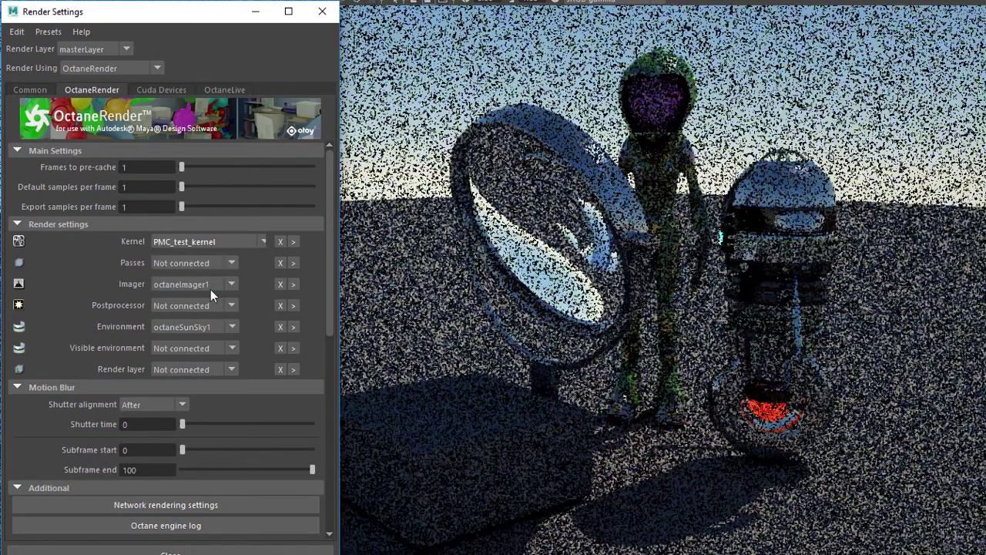
pyautogui.click(221, 247)
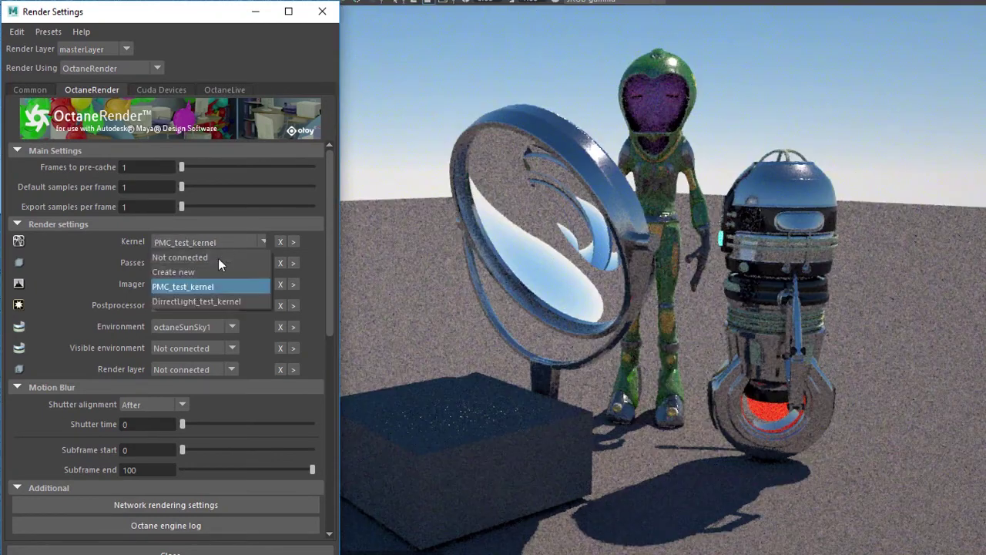
# - Create a new Octane kernel and rename it PathTrace_test_kernel
pyautogui.click(218, 299)
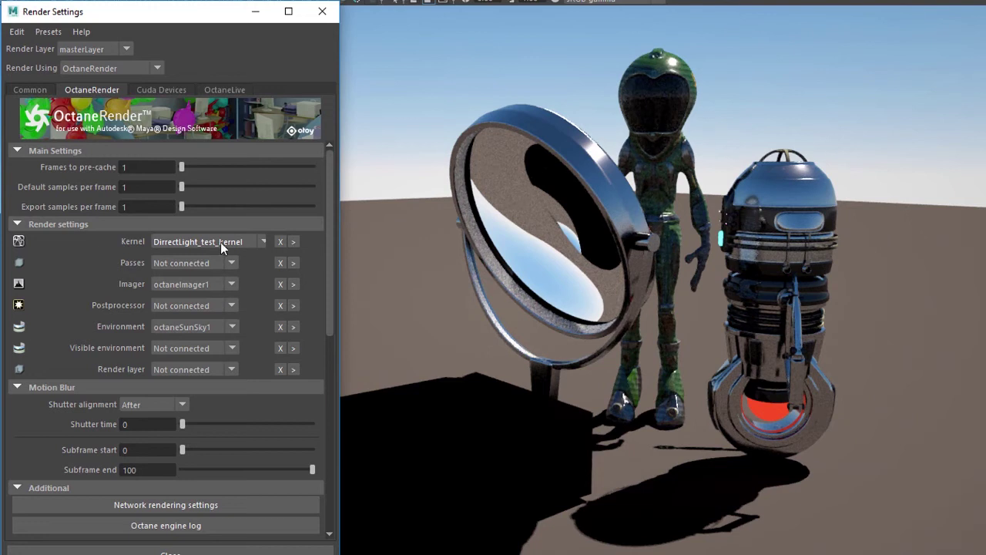
pyautogui.click(220, 242)
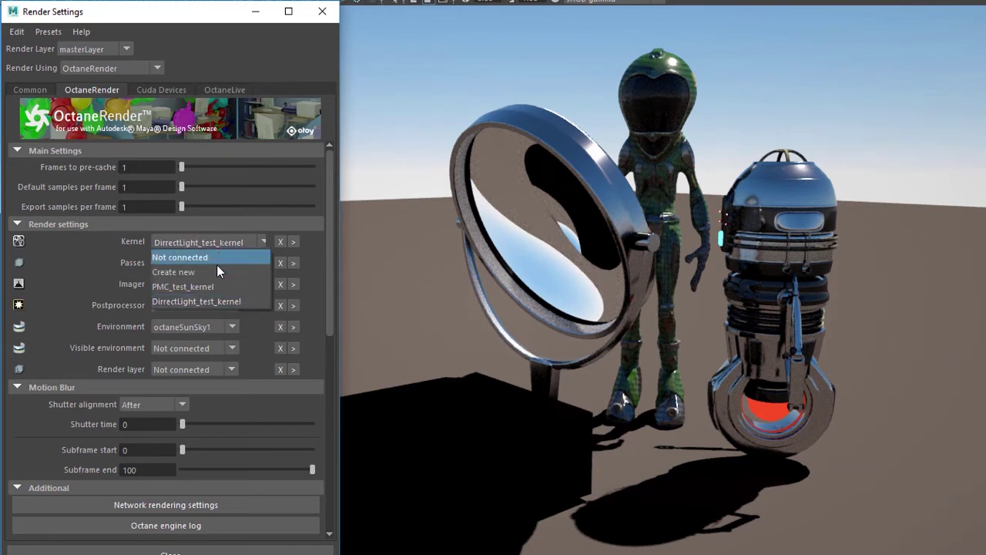
pyautogui.click(216, 271)
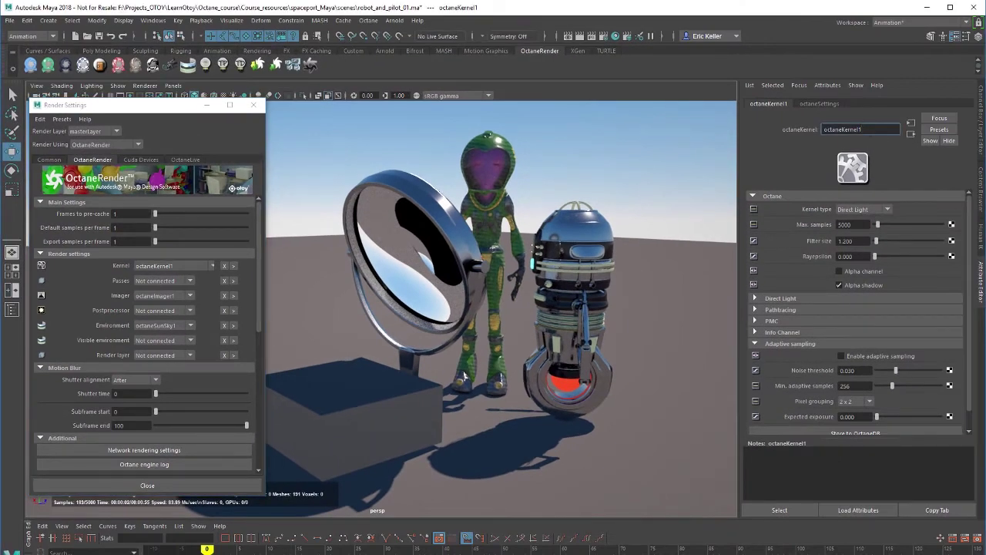
pyautogui.moveTo(862, 129); pyautogui.dragTo(743, 131)
pyautogui.write('PathTrace_test_kernel')
pyautogui.press('Return')
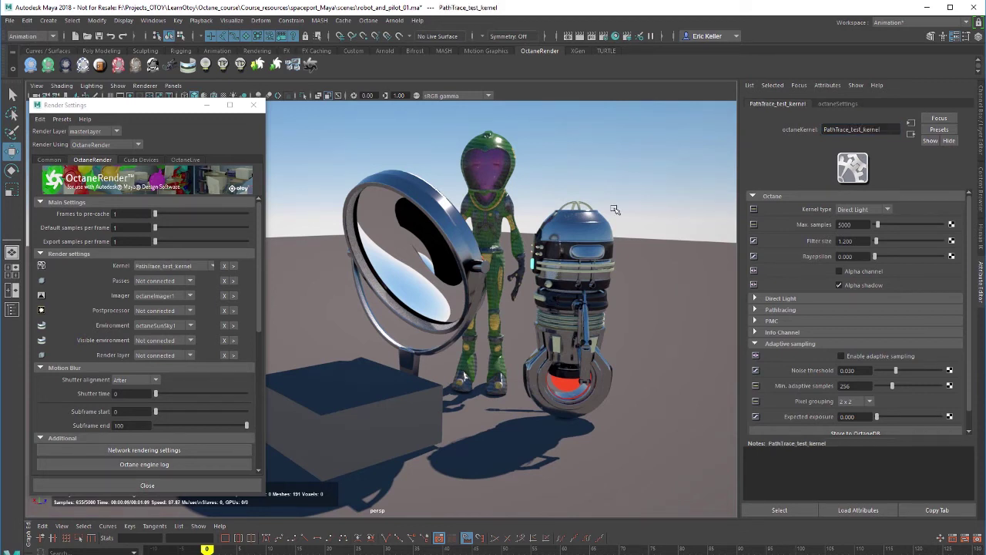
pyautogui.click(198, 269)
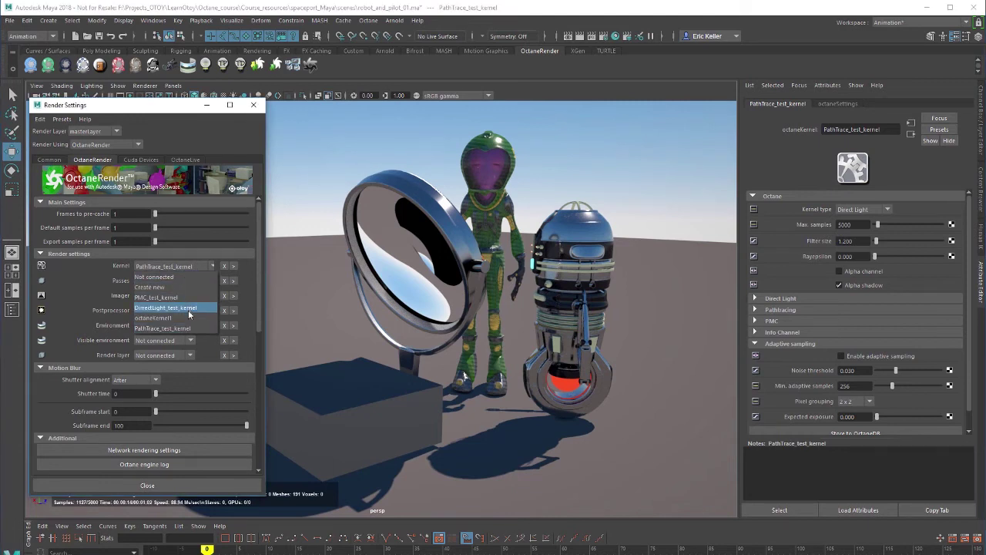
# - Set PathTrace_test_kernel's kernel type to Path Trace
pyautogui.click(464, 376)
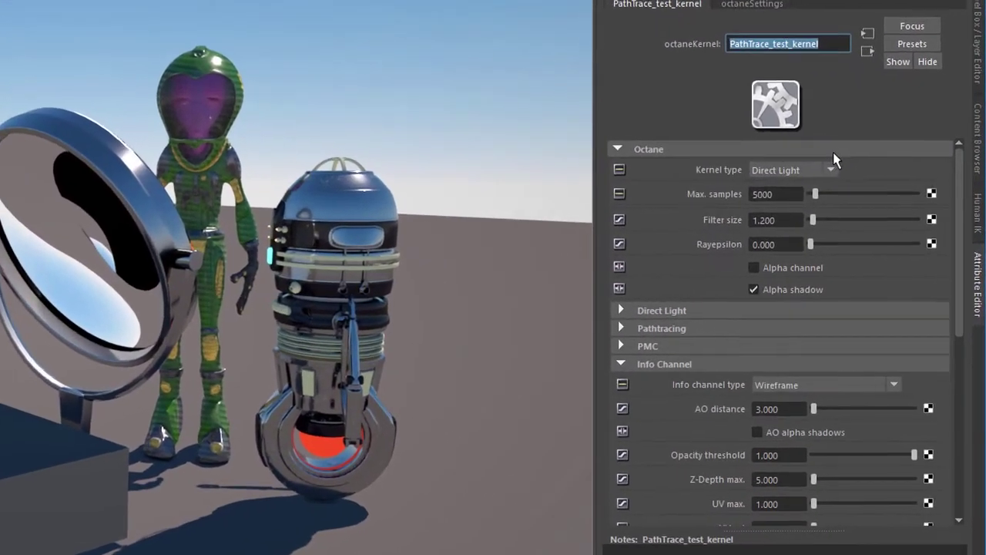
pyautogui.click(795, 170)
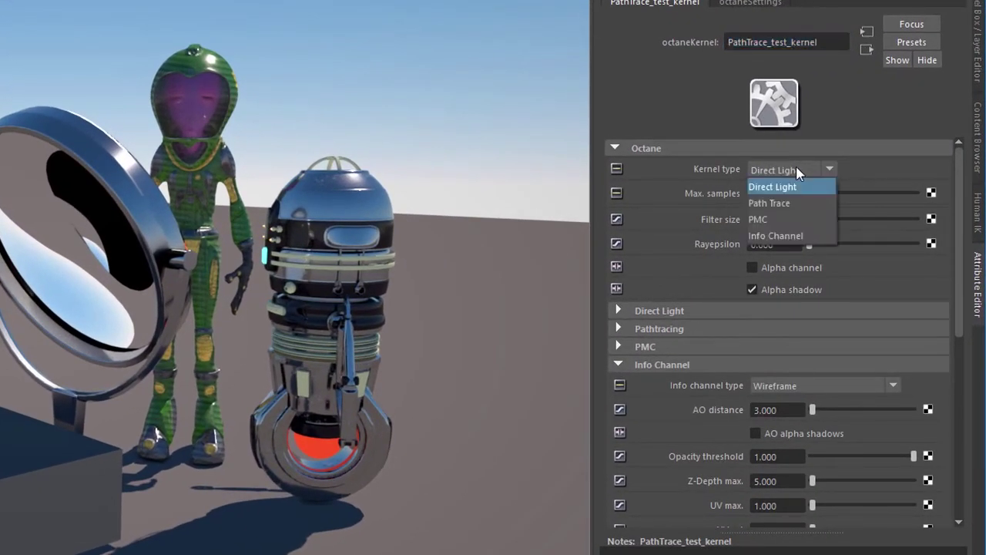
pyautogui.click(780, 203)
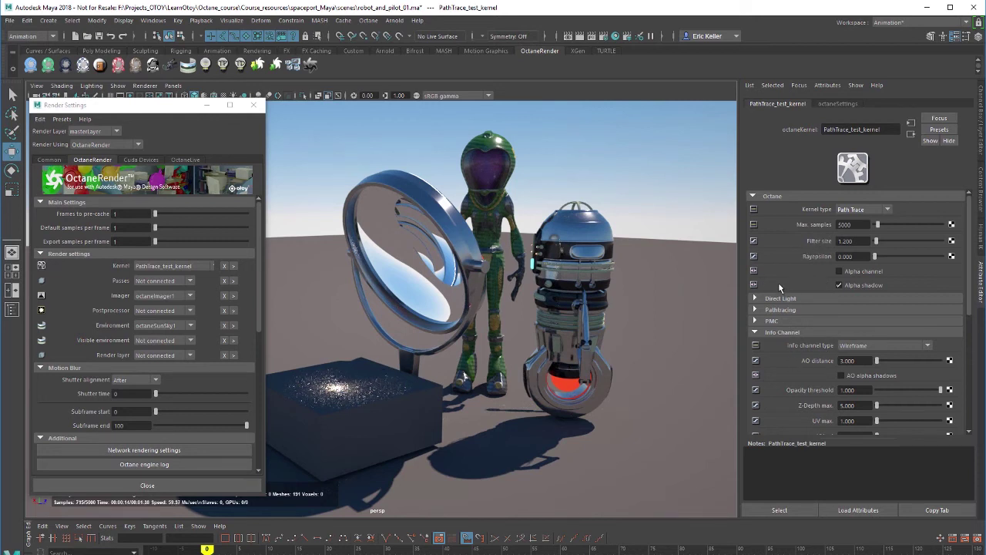
pyautogui.click(164, 265)
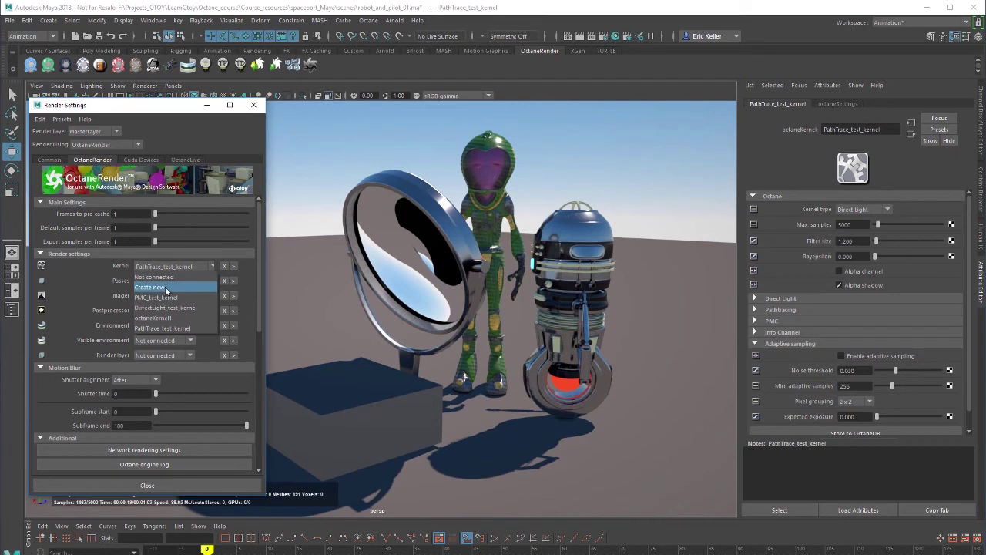
# - Create a new Info Channel kernel named infoChannel_test_kernel
pyautogui.click(166, 288)
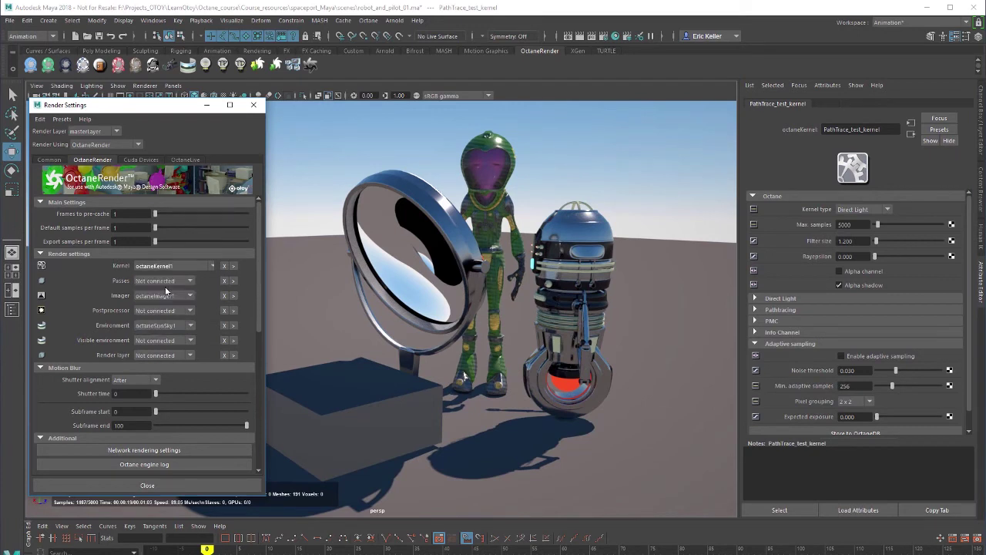
pyautogui.click(857, 211)
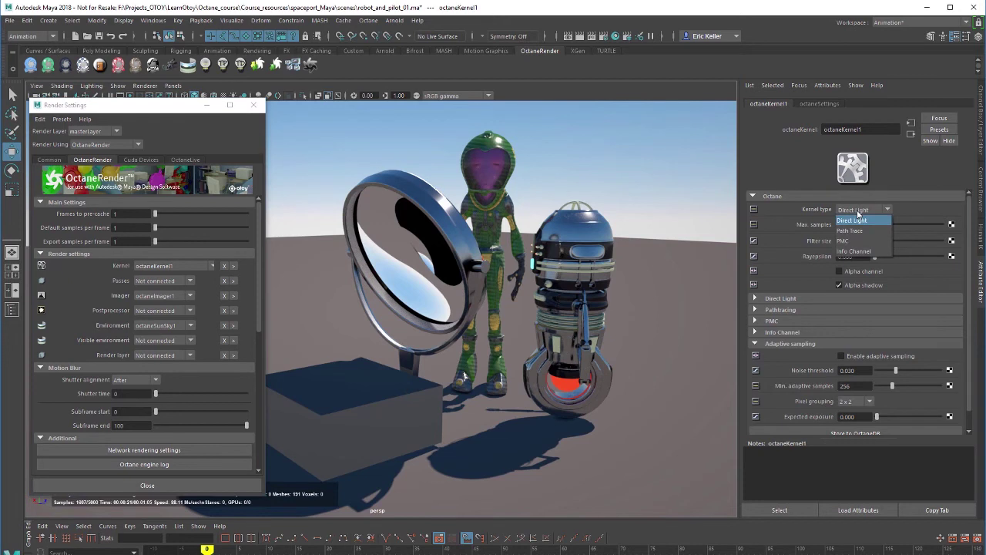
pyautogui.click(861, 253)
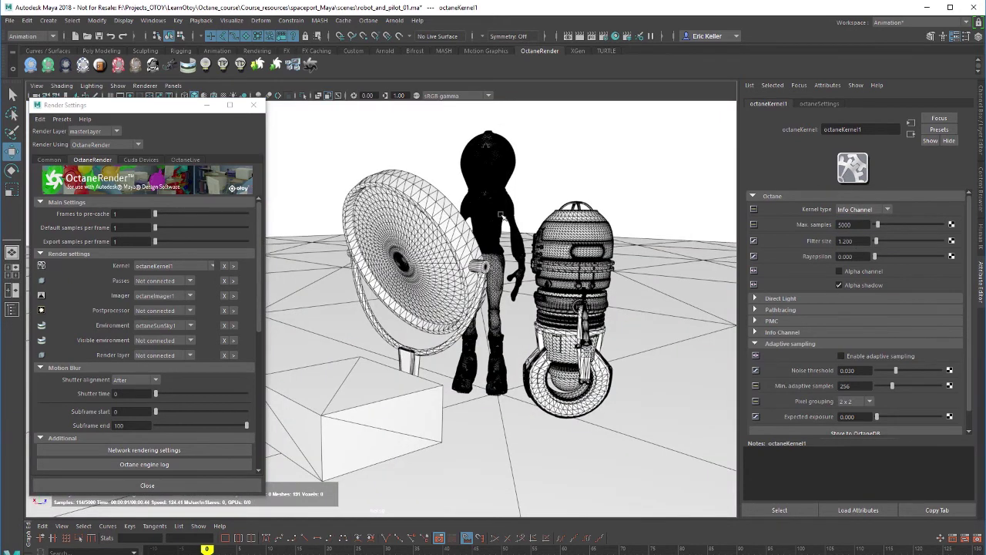
pyautogui.doubleClick(868, 130)
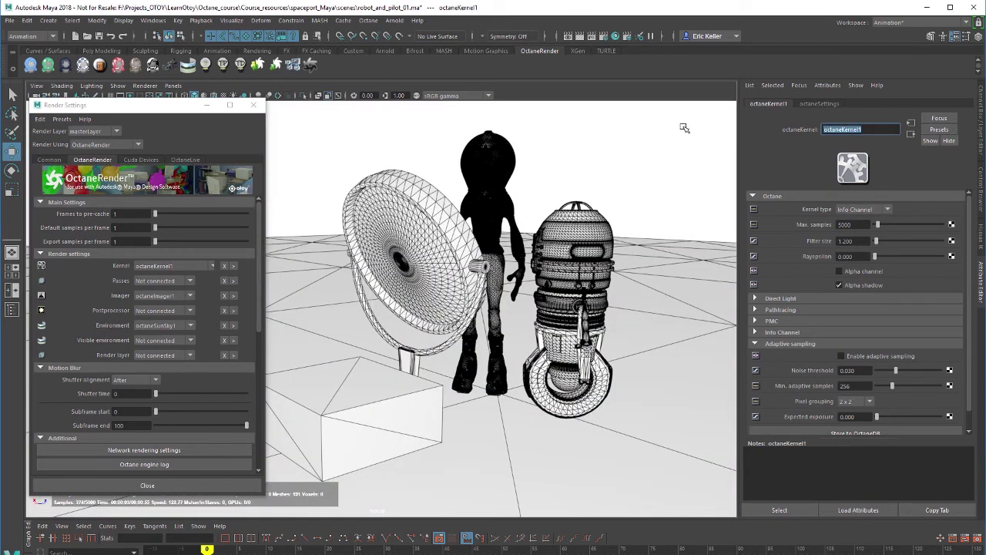
pyautogui.press('BackSpace')
pyautogui.write('infoChannel_test_kernel')
pyautogui.press('Return')
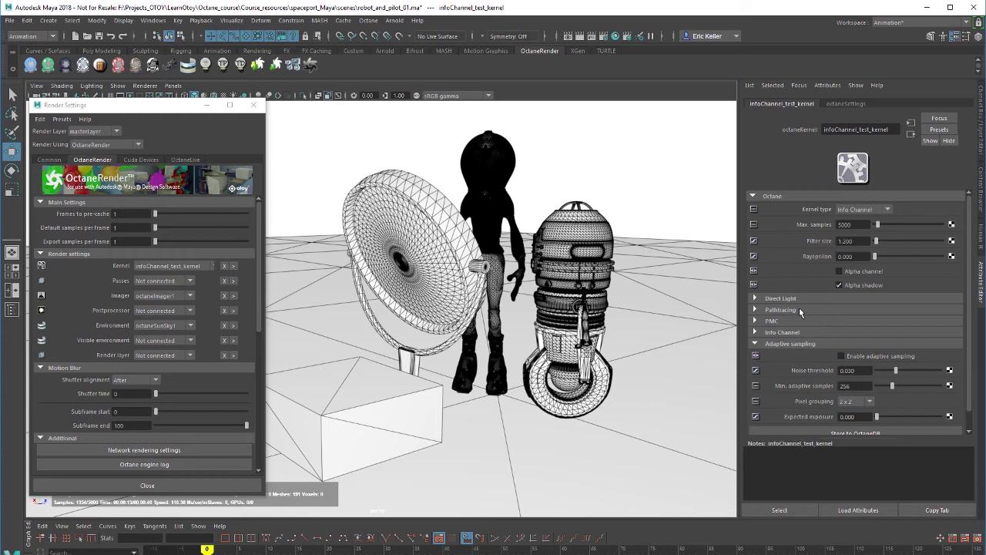
# - Set the Info channel type to Z-Depth with Z-Depth max. of 1000
pyautogui.click(755, 332)
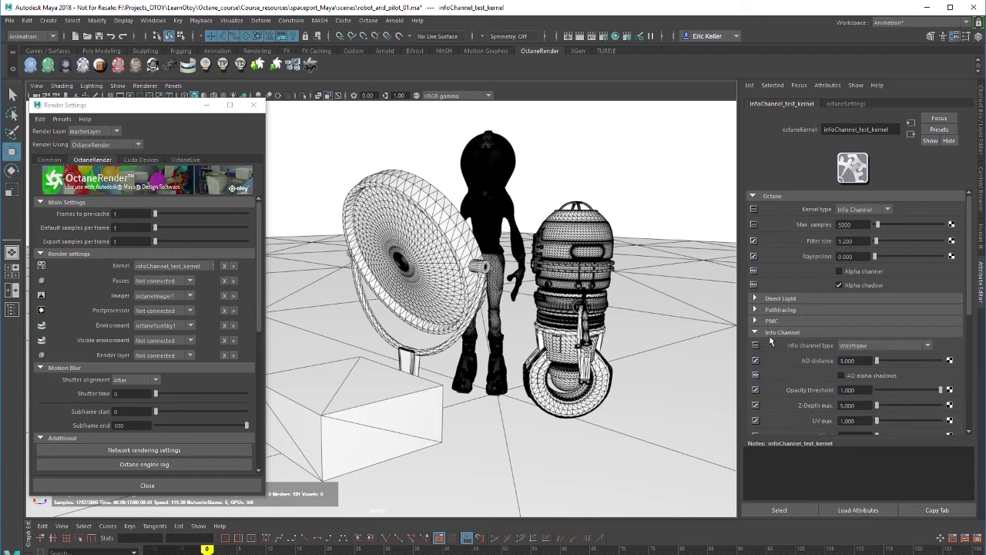
pyautogui.scroll(-1, 832, 346)
pyautogui.click(858, 316)
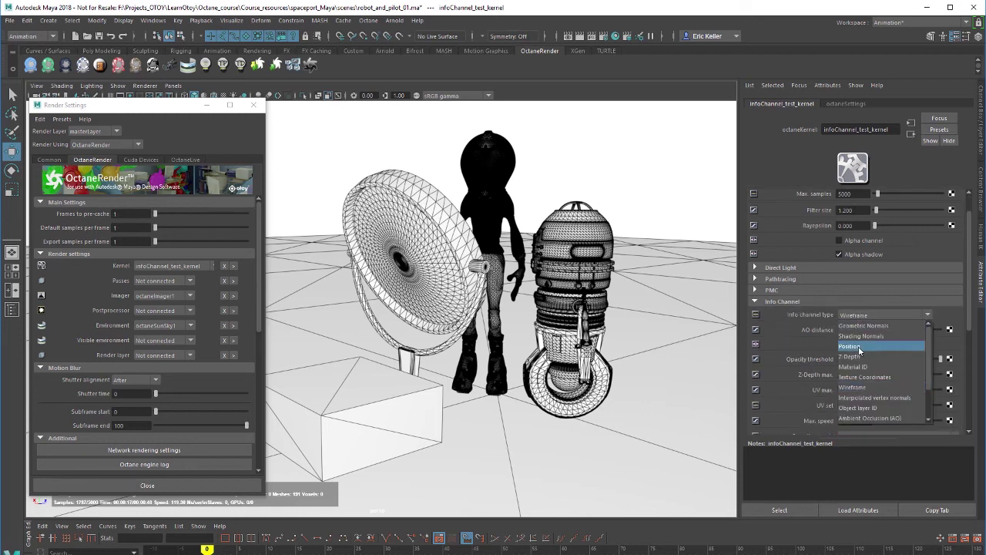
pyautogui.click(859, 360)
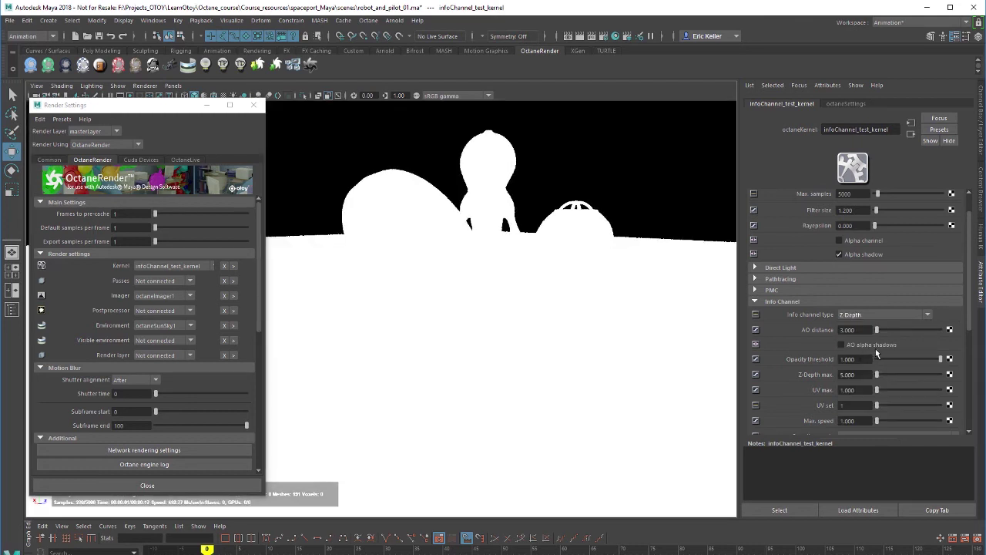
pyautogui.click(864, 375)
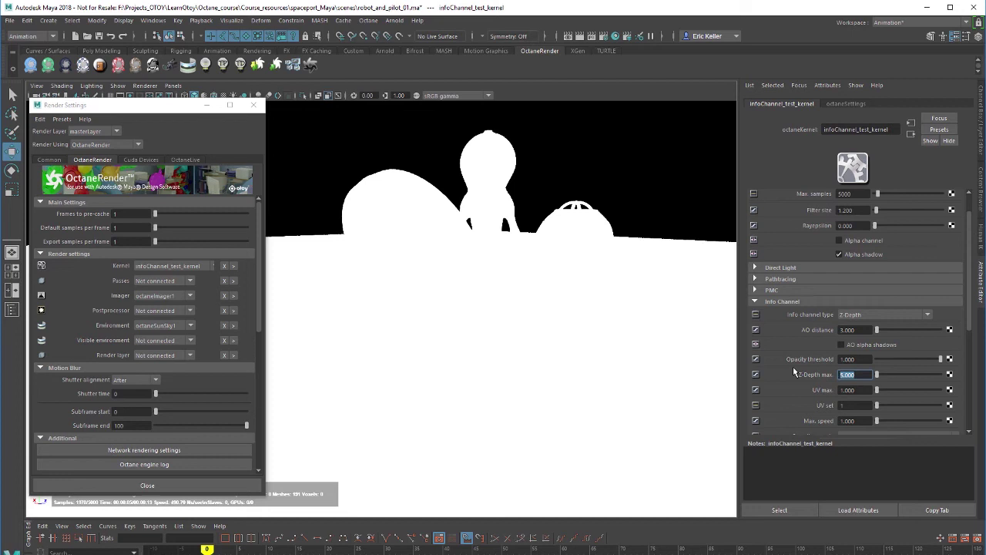
pyautogui.write('100')
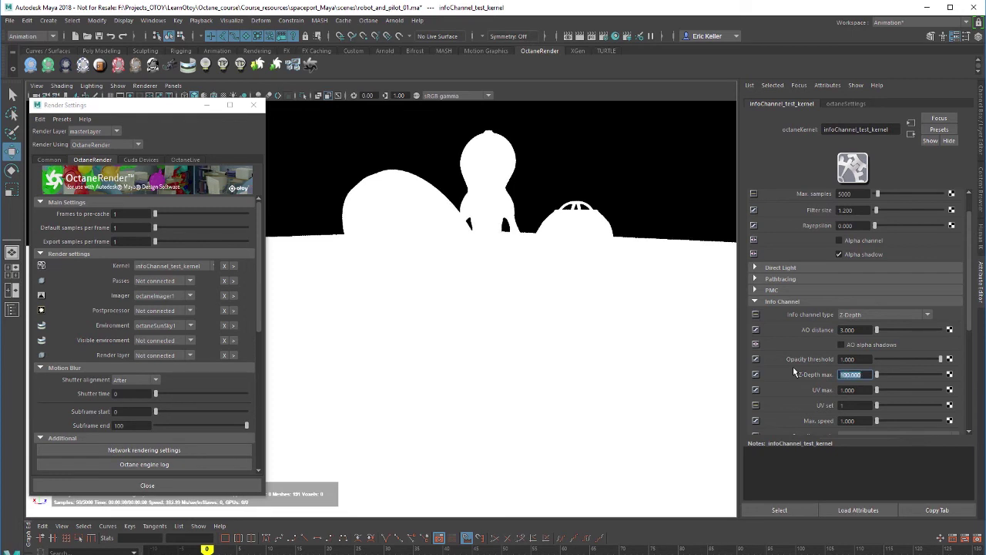
pyautogui.press('Return')
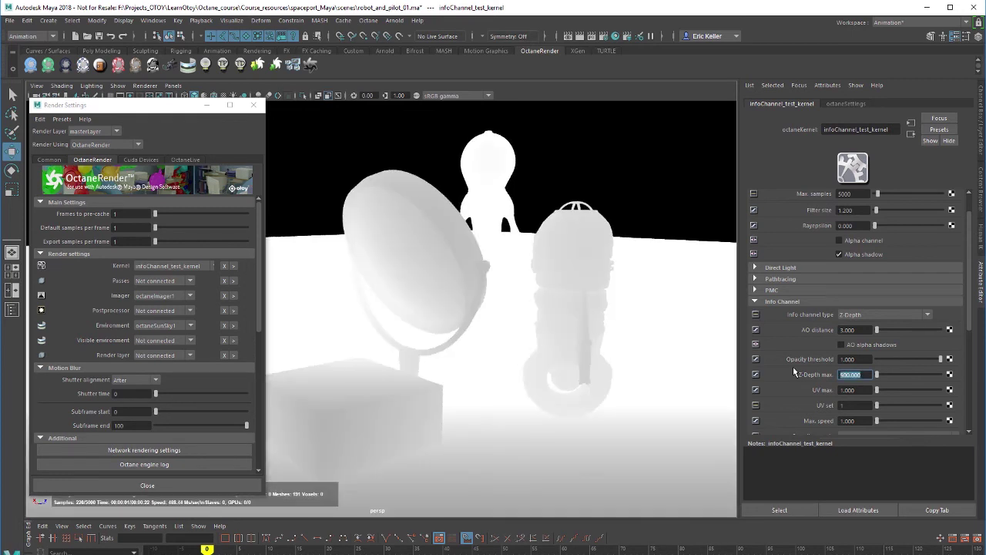
pyautogui.write('1000')
pyautogui.press('Return')
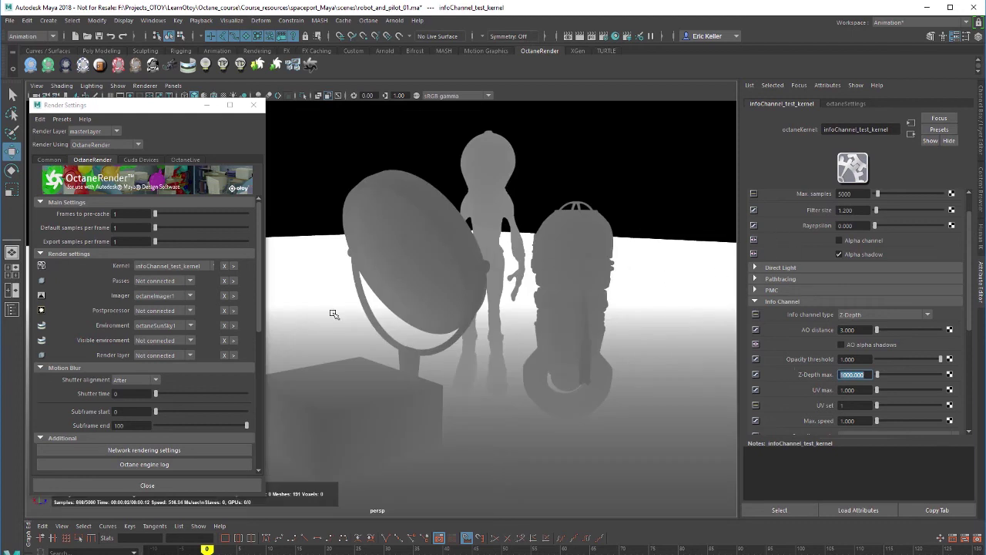
pyautogui.click(171, 267)
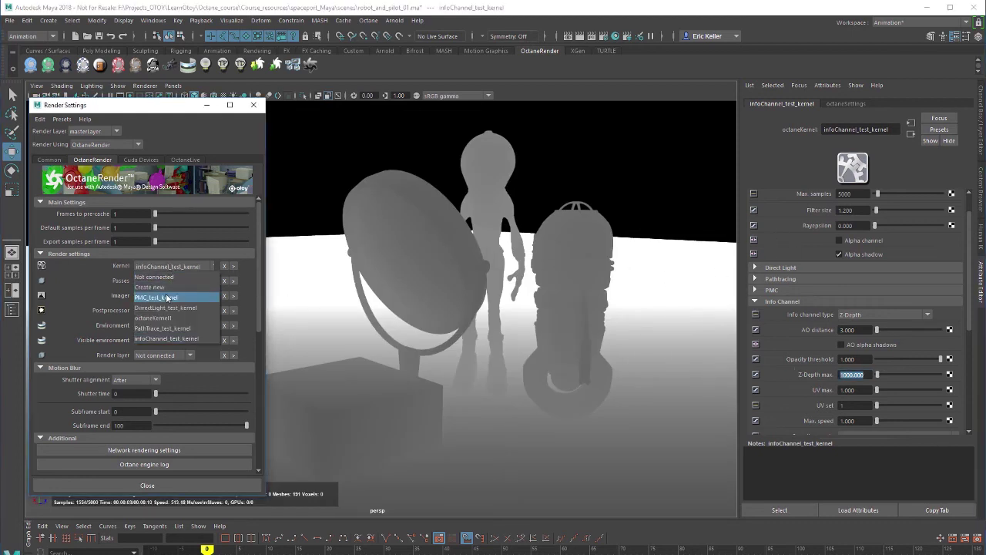
pyautogui.click(167, 296)
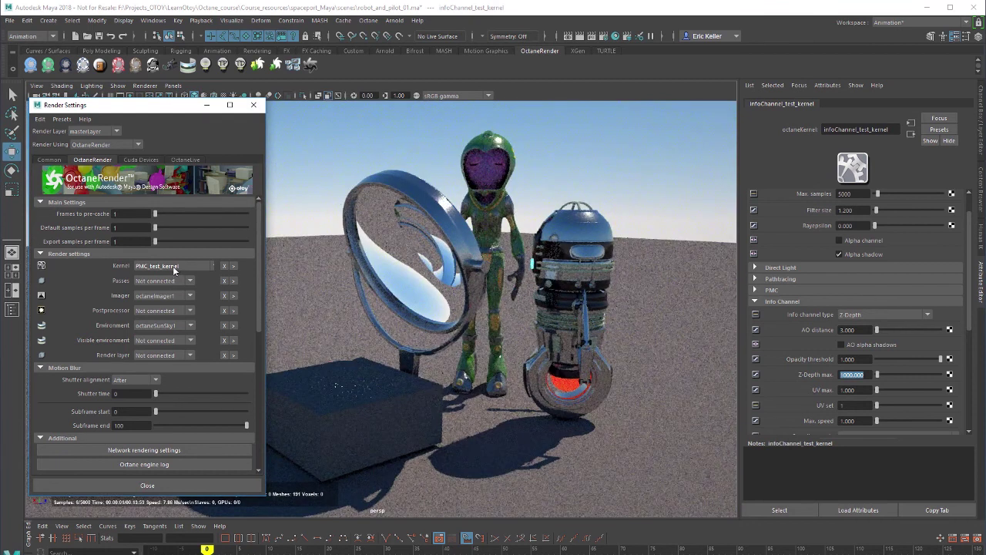
pyautogui.click(175, 265)
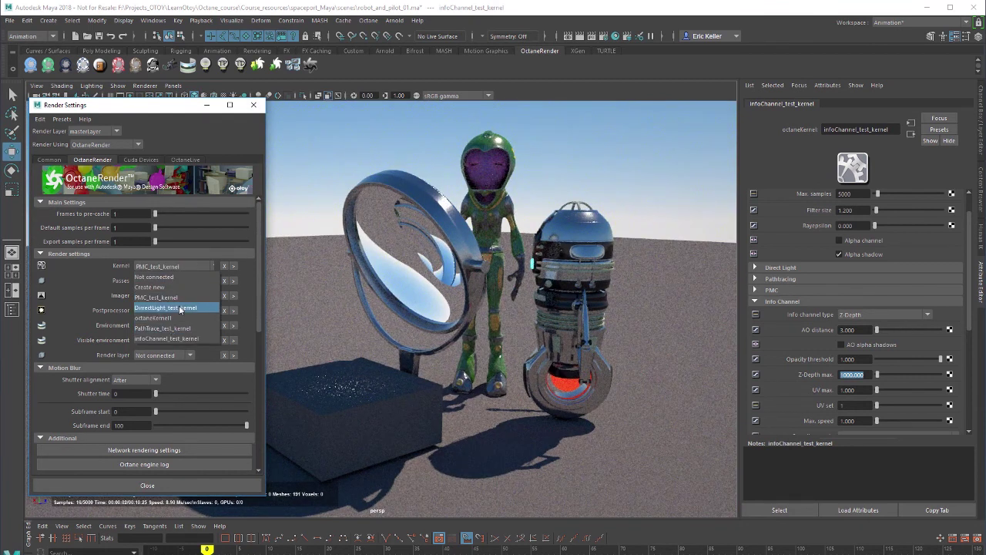
pyautogui.click(179, 308)
pyautogui.click(175, 265)
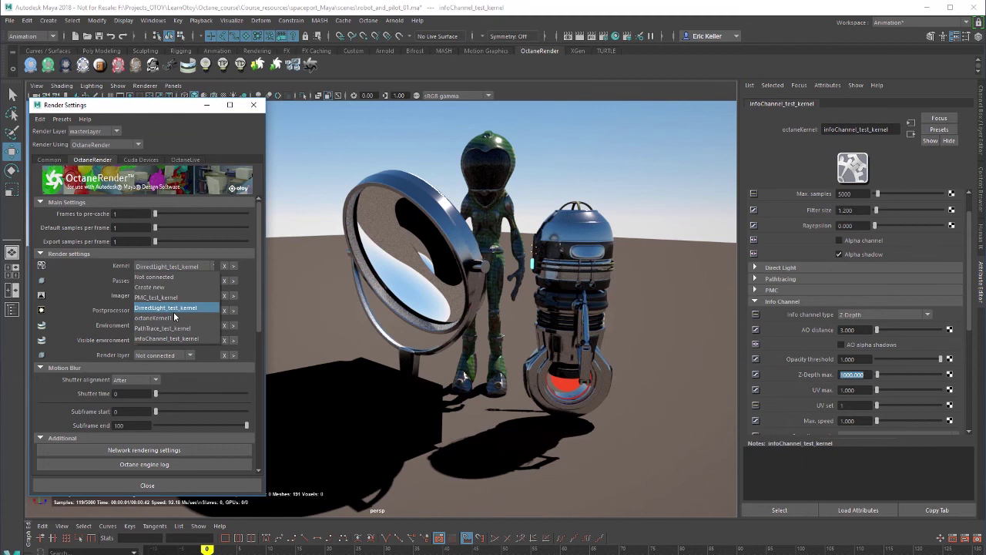
pyautogui.click(177, 328)
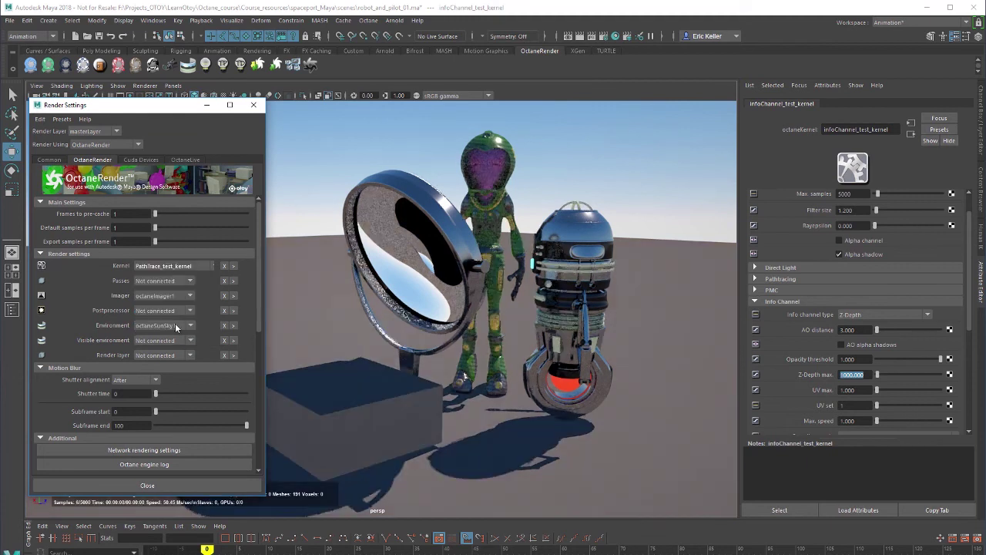
pyautogui.click(175, 265)
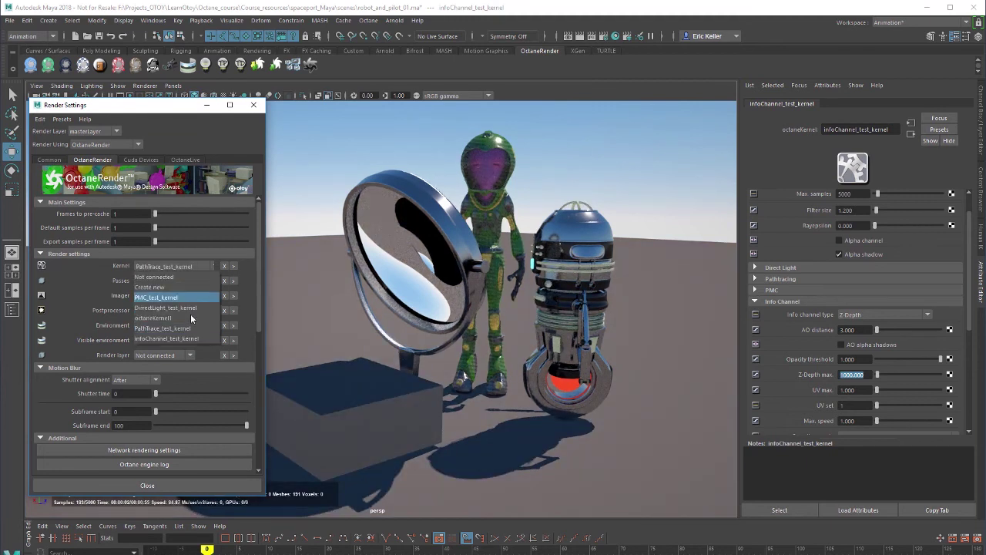
pyautogui.click(194, 341)
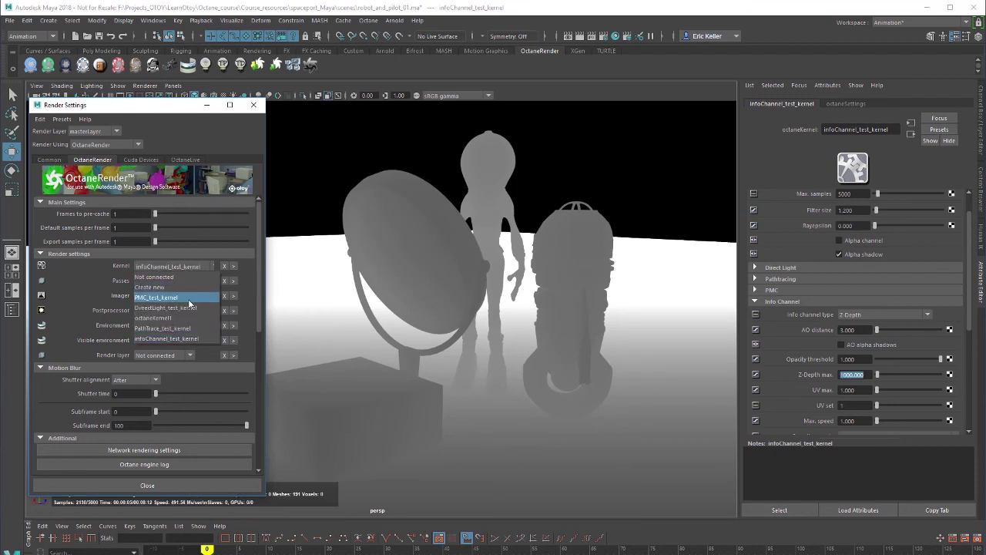
# - Render with PMC_test_kernel again and briefly inspect its Pathtracing settings
pyautogui.click(189, 296)
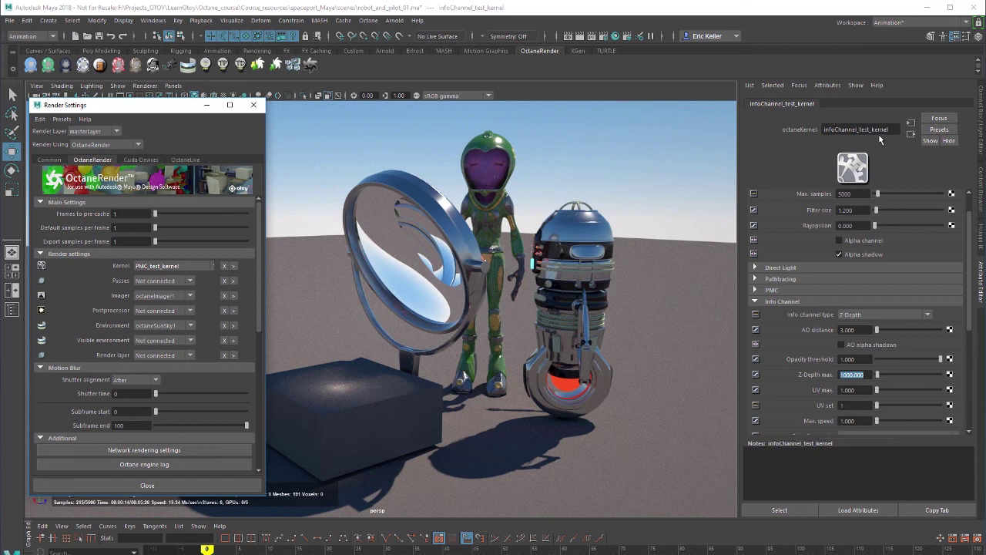
pyautogui.click(755, 281)
pyautogui.click(756, 279)
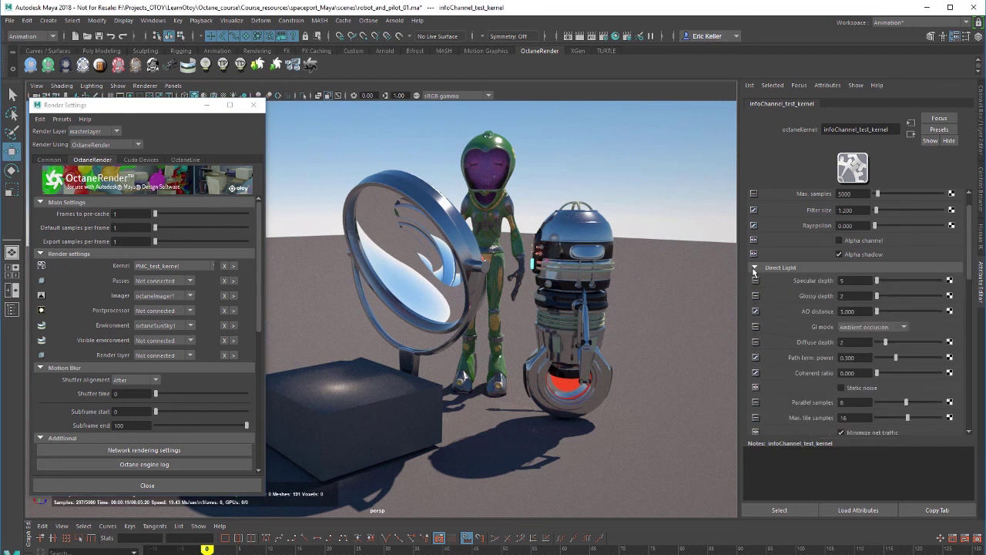